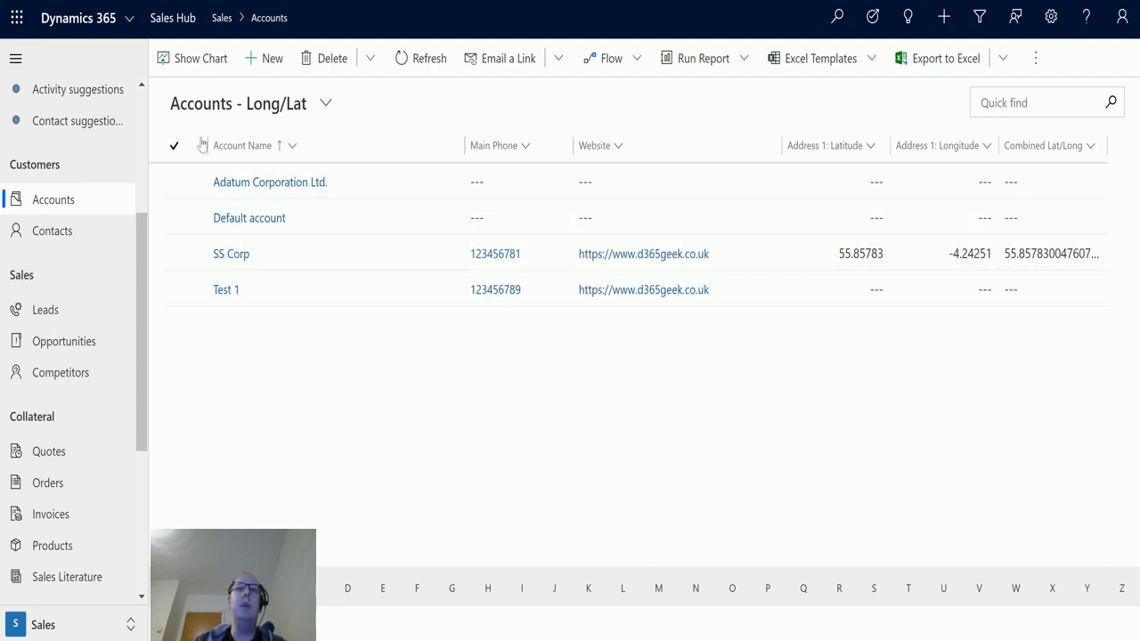
# - Open the Convert to PDF settings in the App Settings area
pyautogui.click(79, 628)
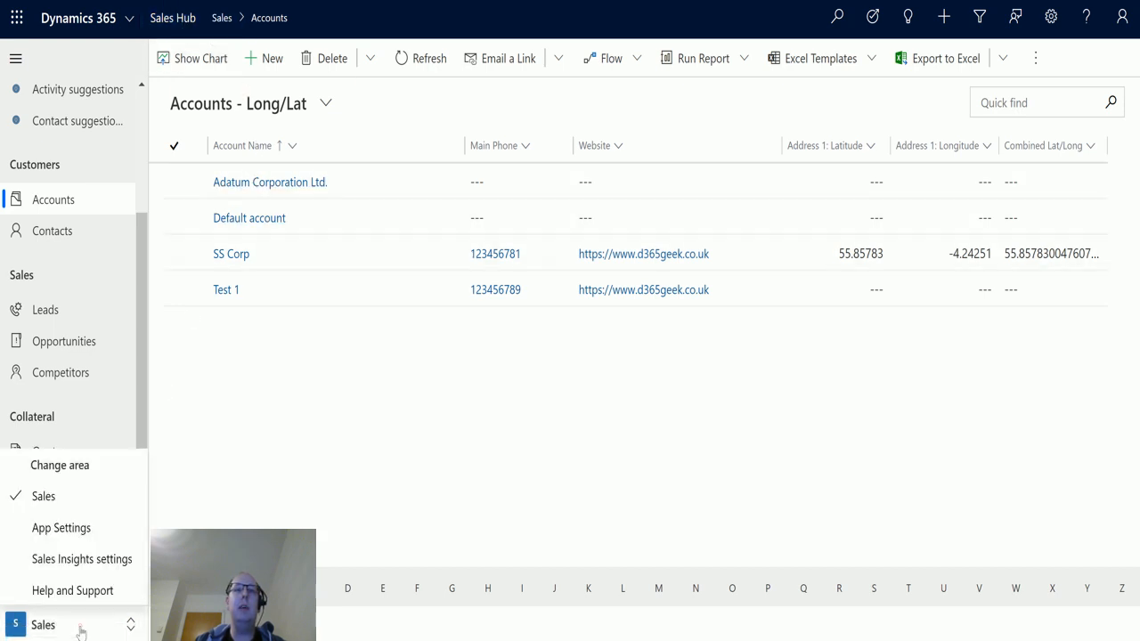
pyautogui.click(71, 536)
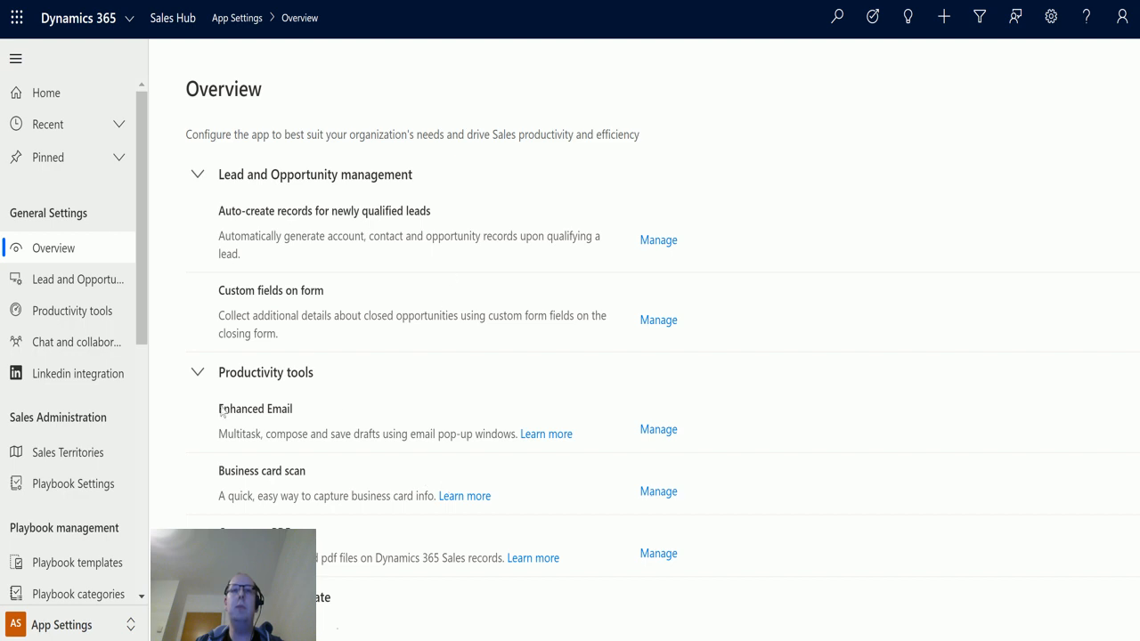
pyautogui.scroll(-1, 547, 365)
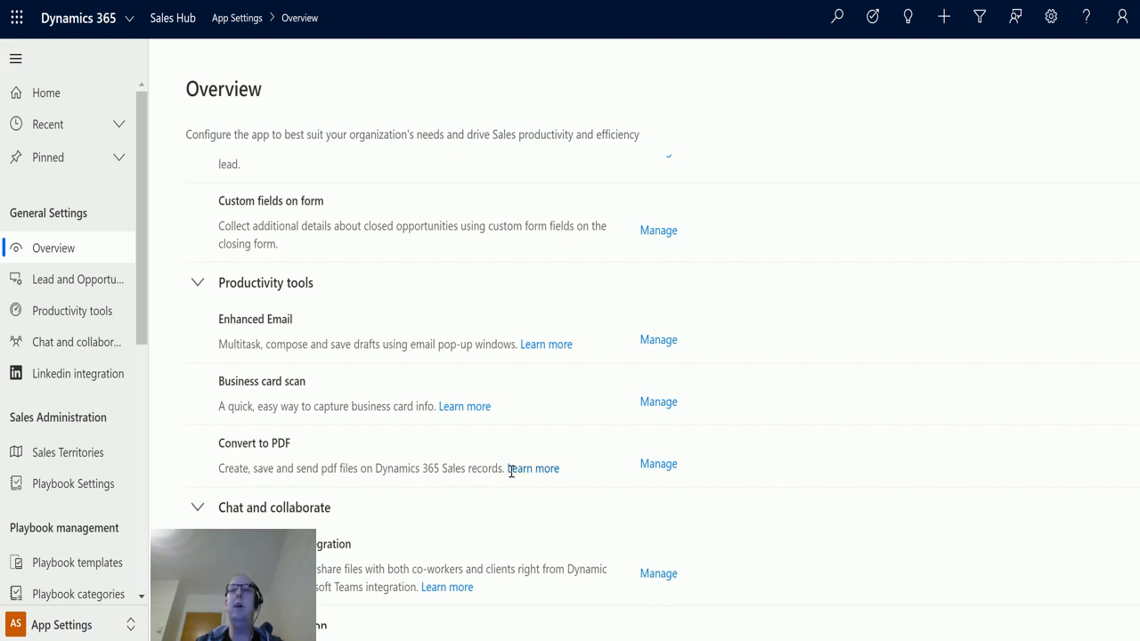
pyautogui.click(658, 464)
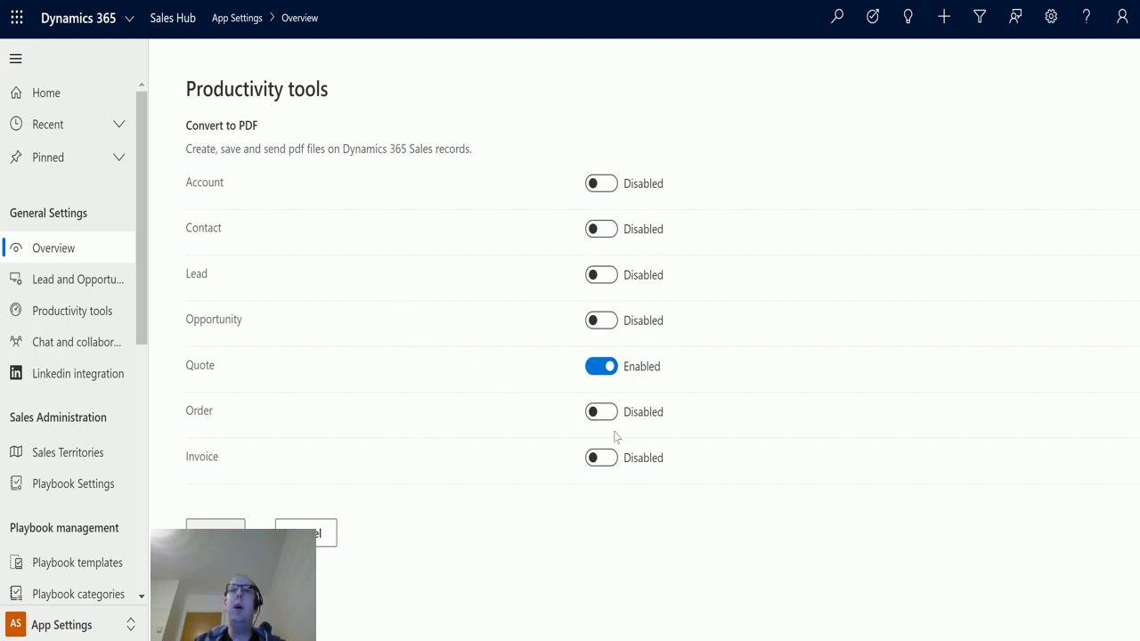
# - Enable Convert to PDF for the Account and Contact entities and save the settings
pyautogui.click(601, 185)
pyautogui.click(601, 230)
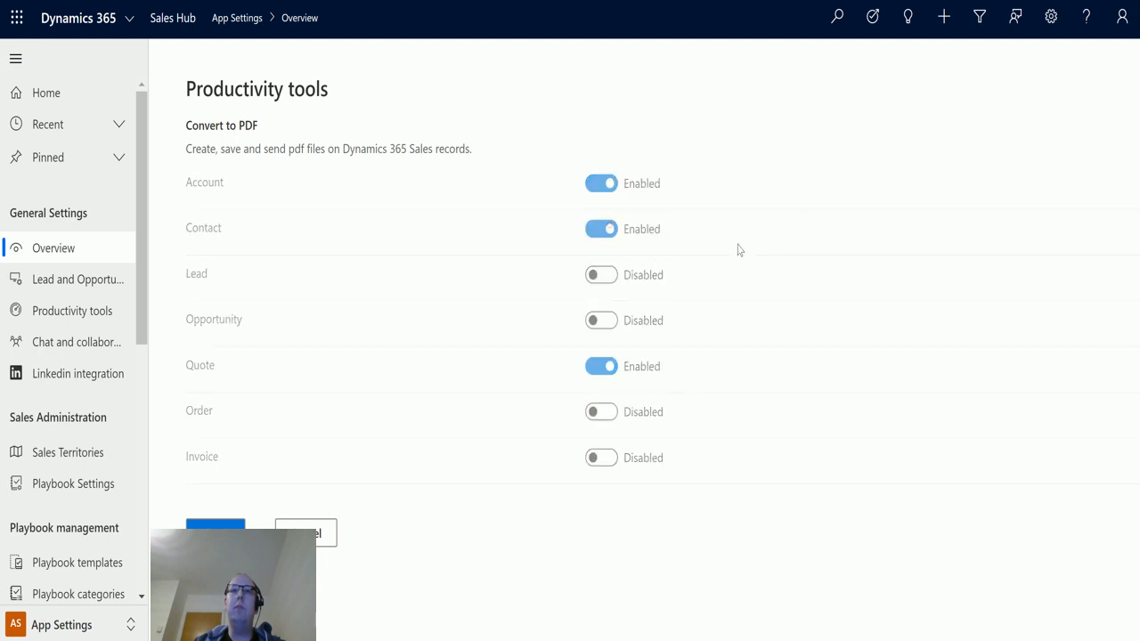
pyautogui.click(214, 525)
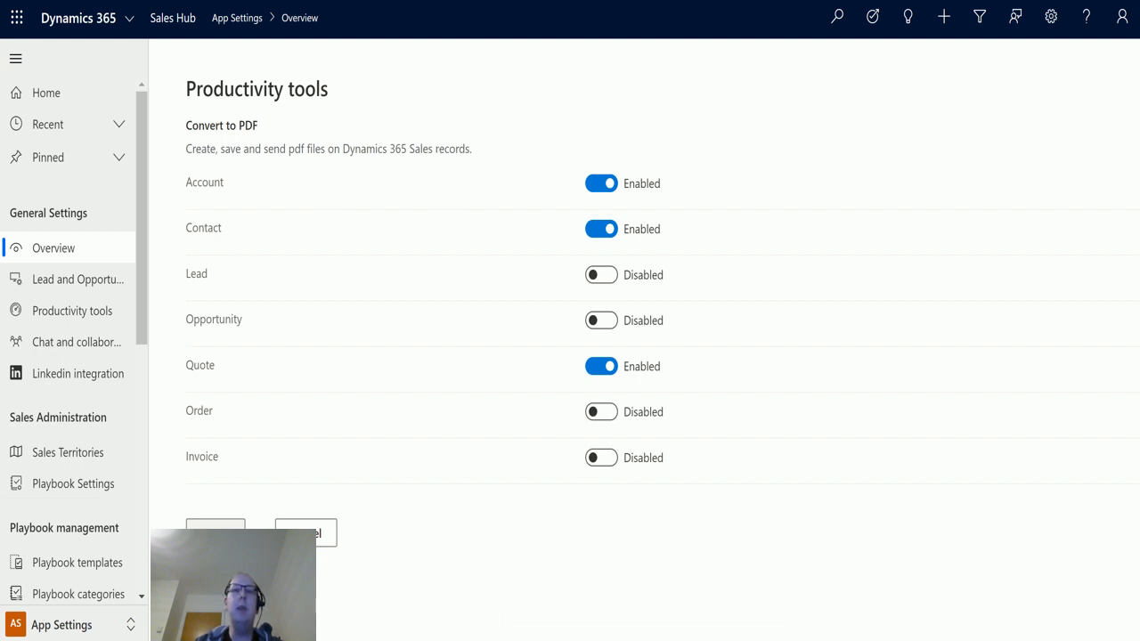
# - Switch back to the Sales area and open the Quotes list
pyautogui.click(93, 627)
pyautogui.click(44, 496)
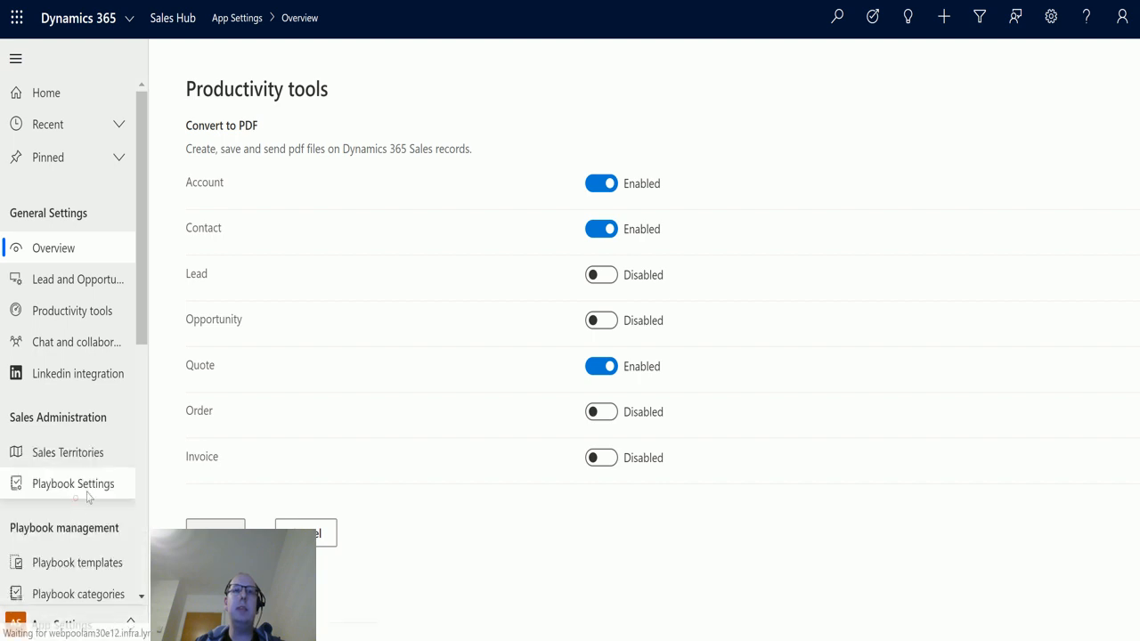
pyautogui.scroll(-3, 51, 486)
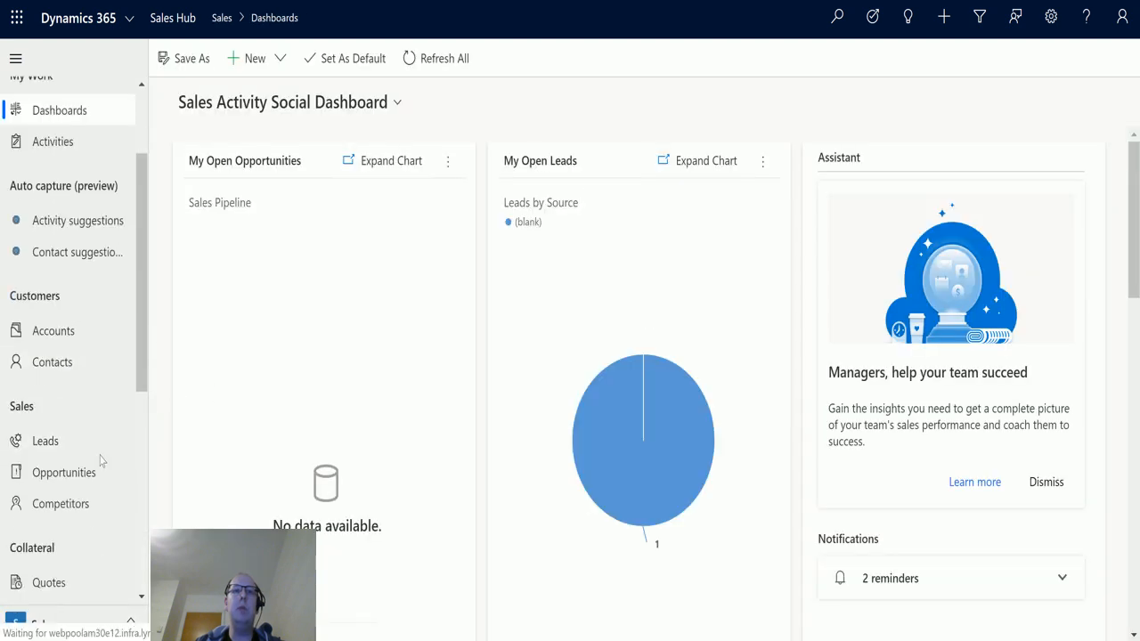
pyautogui.click(63, 454)
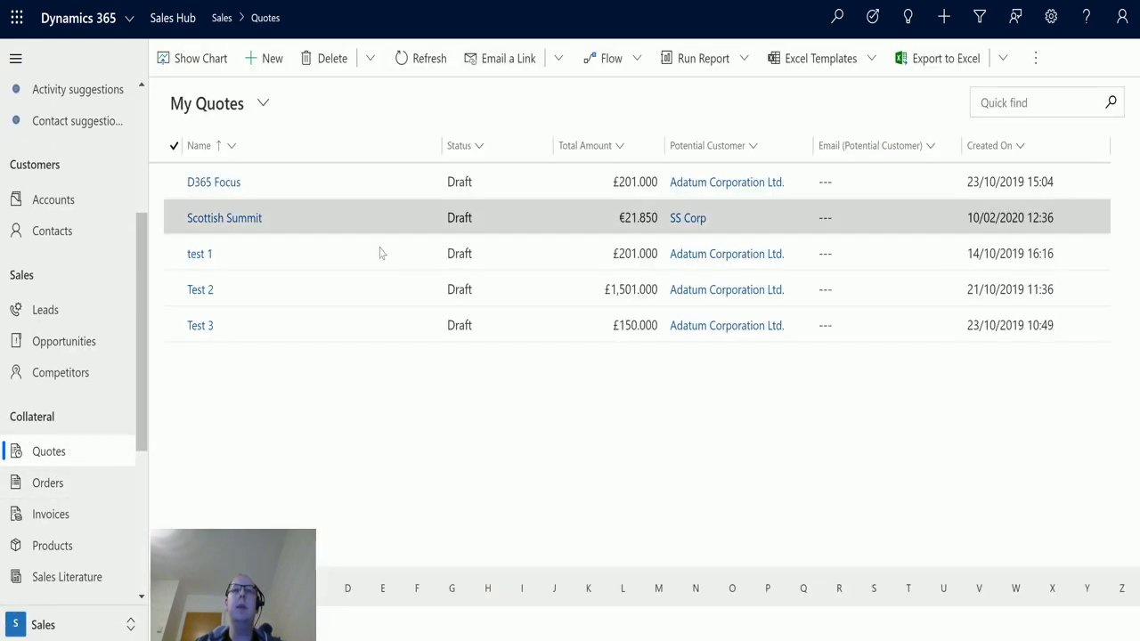
# - Open the D365 Focus quote and create a PDF from the Print quote for customer template, saving it in Dynamics
pyautogui.doubleClick(358, 184)
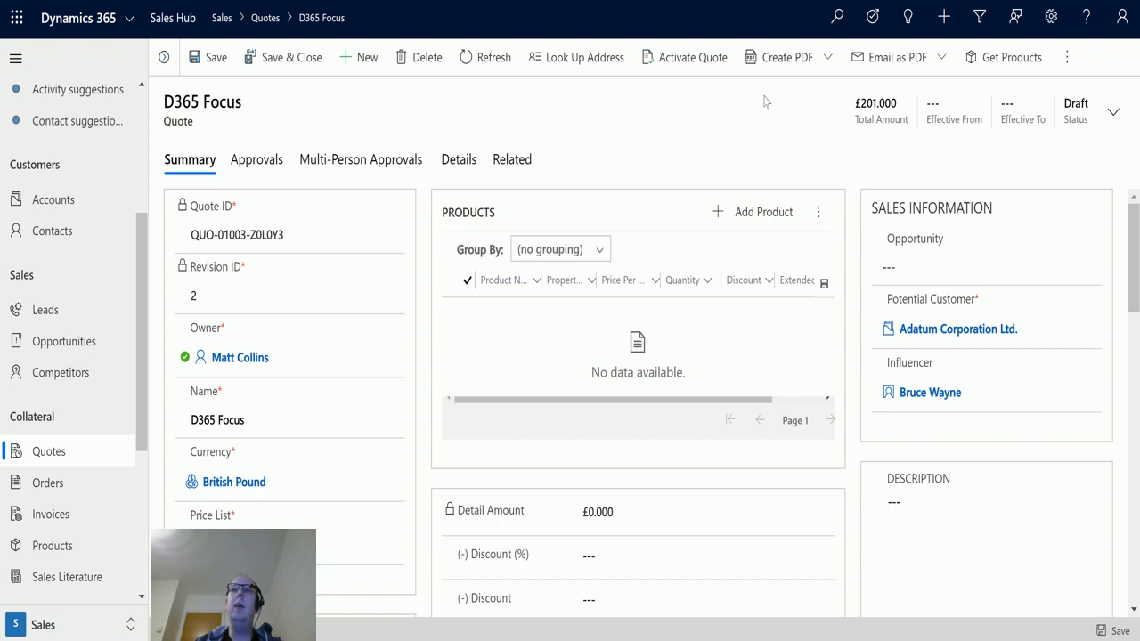
pyautogui.click(954, 59)
pyautogui.click(804, 55)
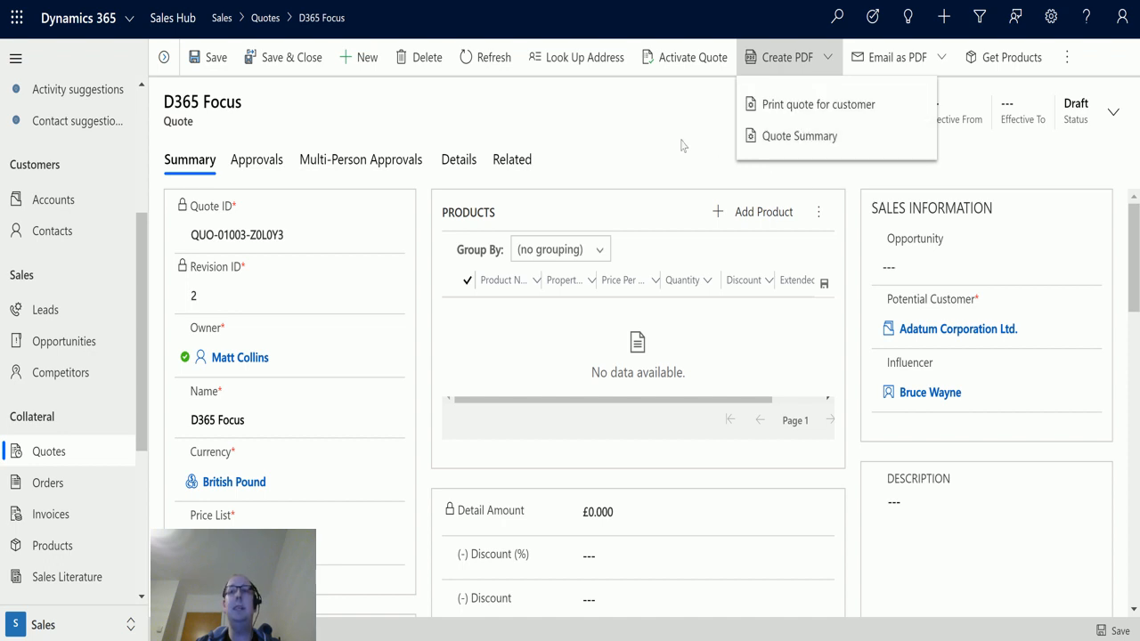
pyautogui.click(649, 136)
pyautogui.click(784, 76)
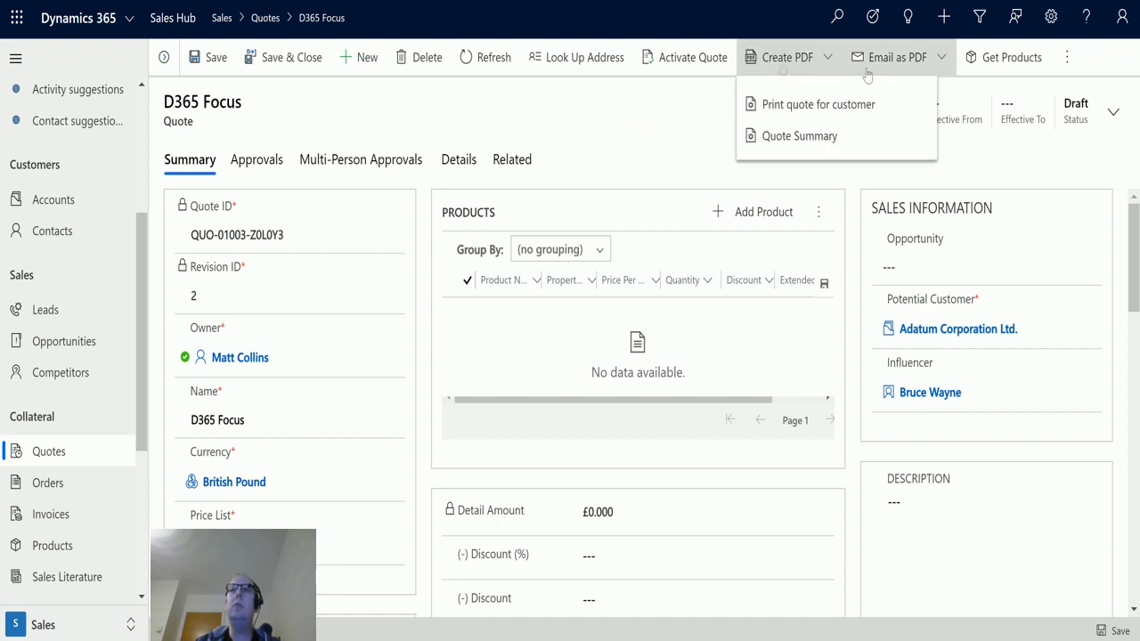
pyautogui.click(820, 114)
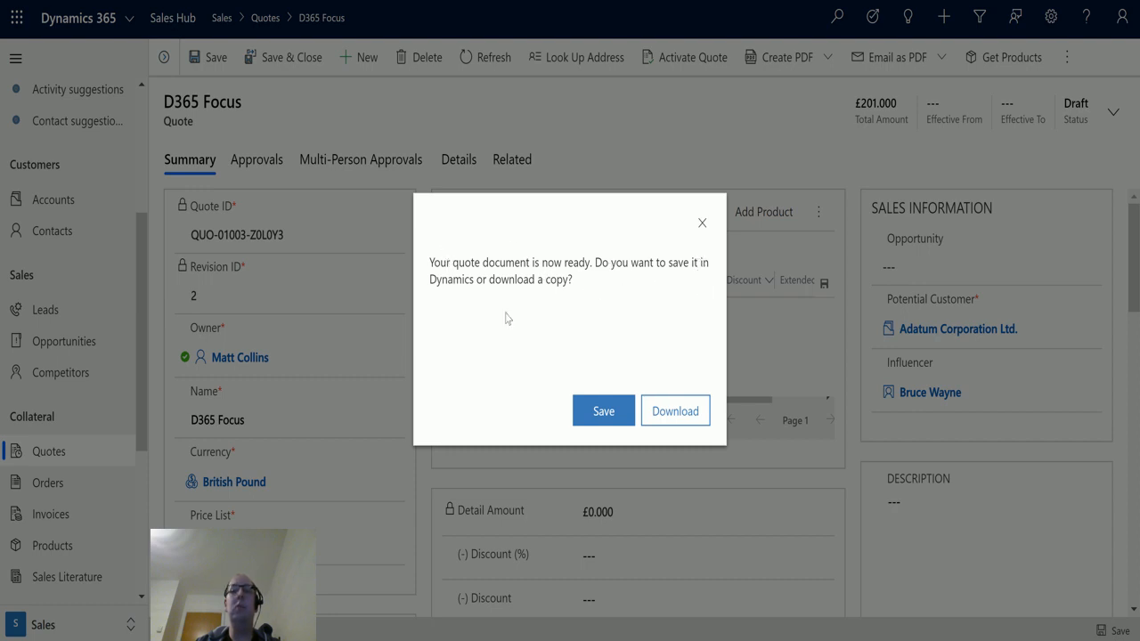
pyautogui.click(655, 417)
pyautogui.click(604, 412)
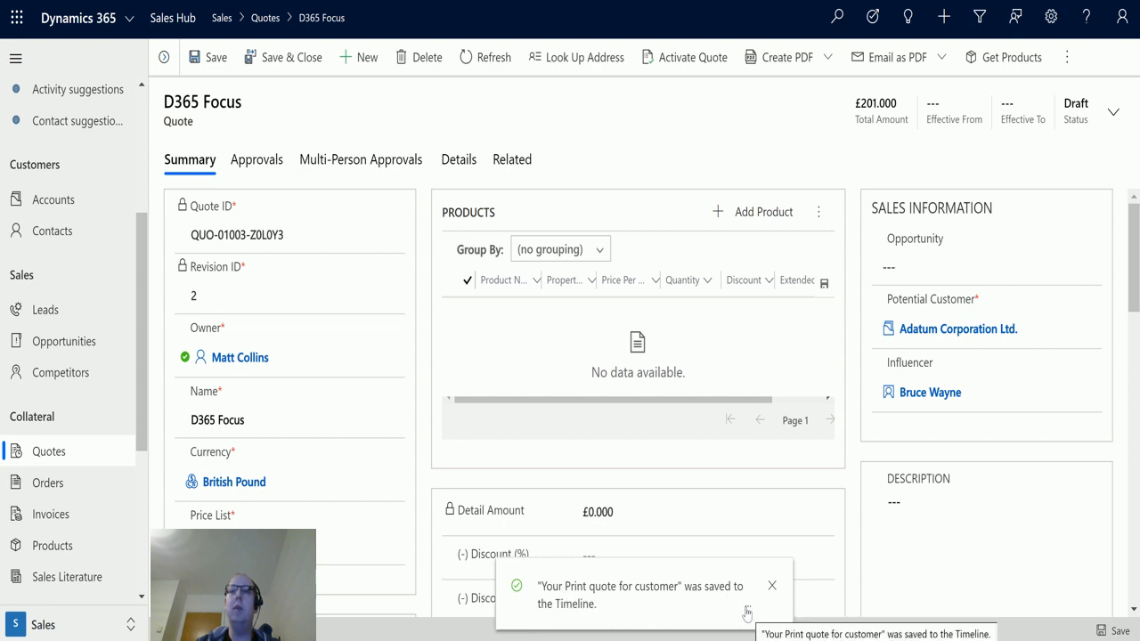
# - Open the saved Print quote for customer PDF from the quote's timeline
pyautogui.click(456, 162)
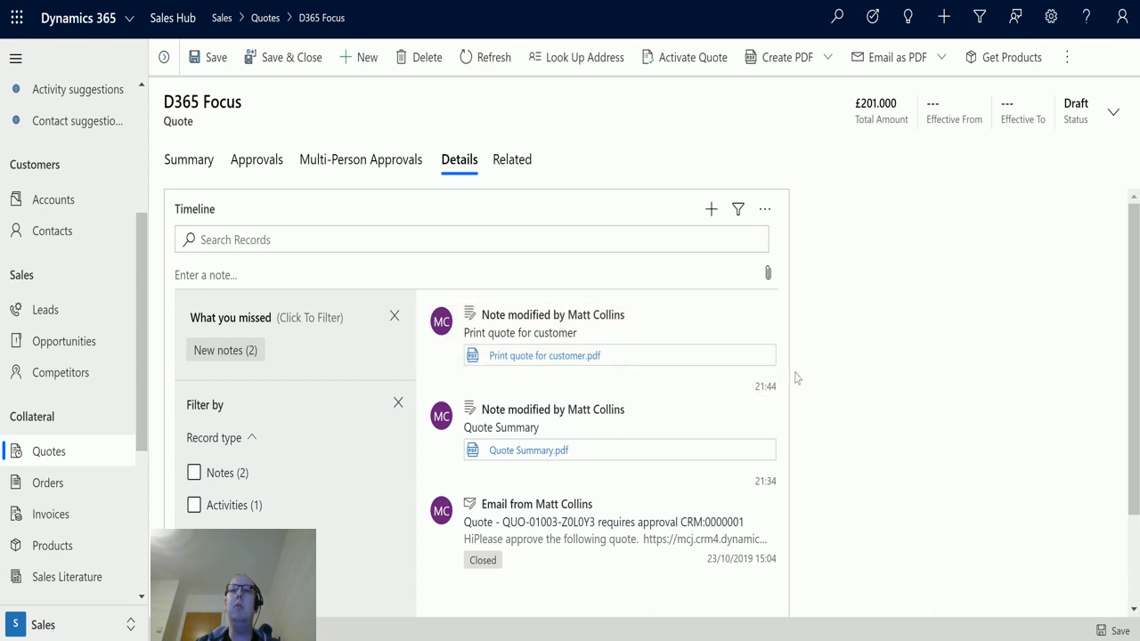
pyautogui.click(546, 361)
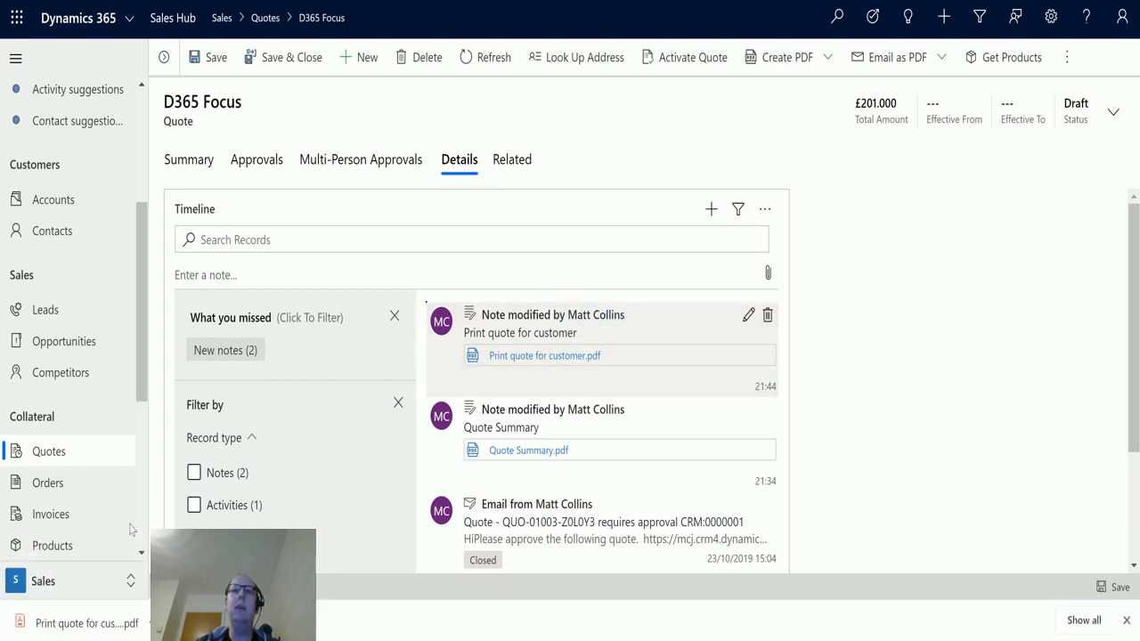
pyautogui.click(116, 631)
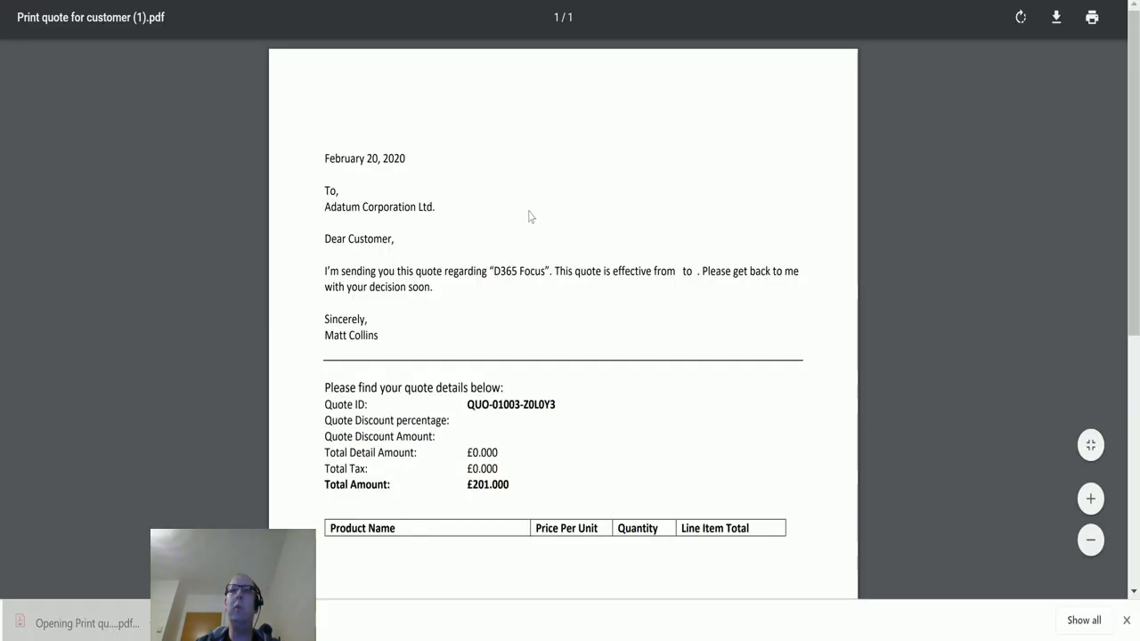
# - Scroll through the generated quote PDF and close it
pyautogui.scroll(-3, 299, 320)
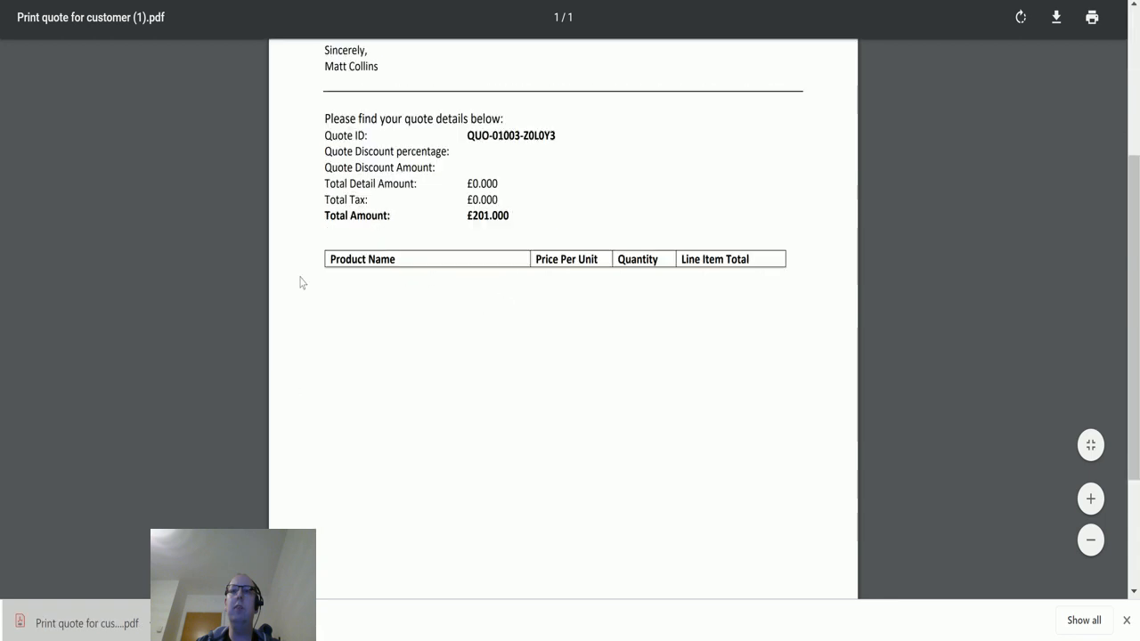
pyautogui.scroll(-2, 552, 397)
pyautogui.scroll(4, 624, 390)
pyautogui.scroll(2, 628, 386)
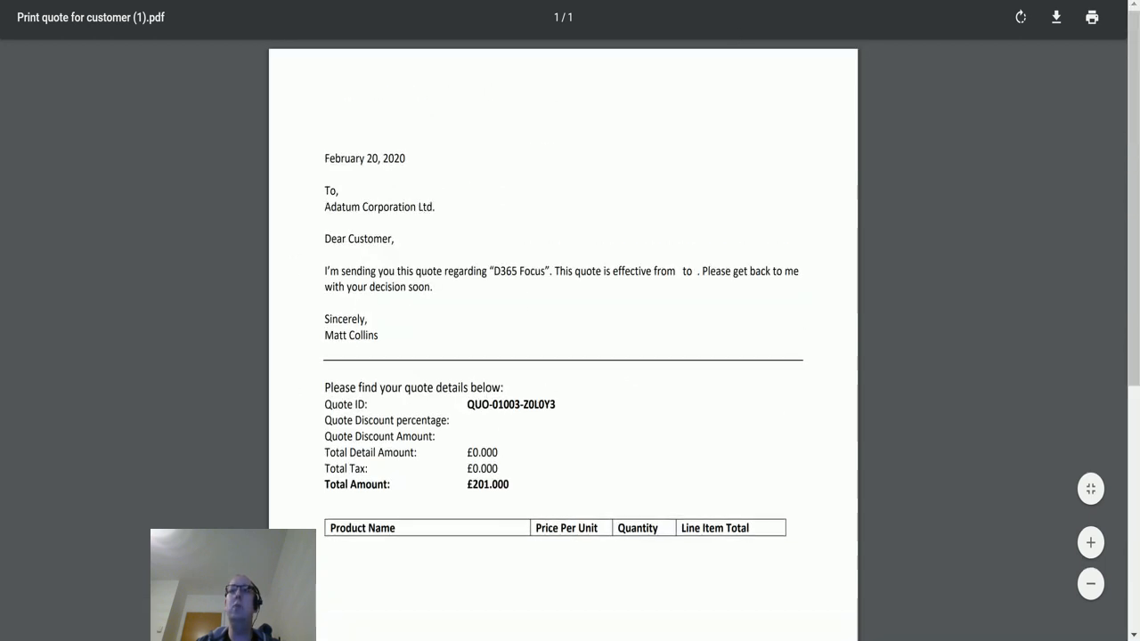
pyautogui.hotkey('ctrl', 'w')
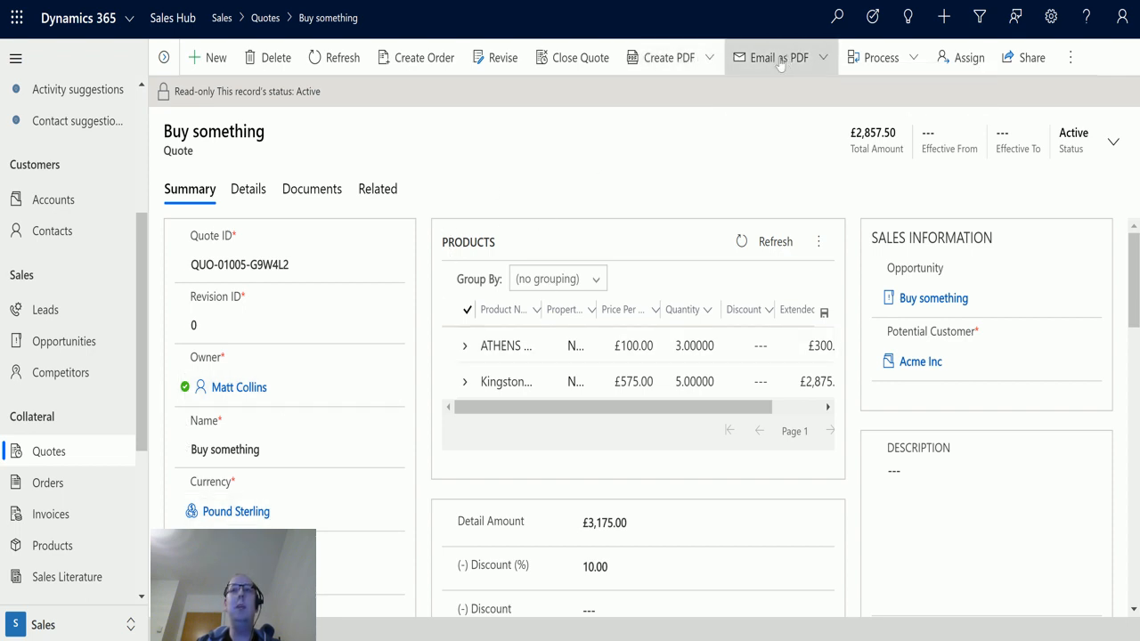
# - On the Buy something quote, create a Print quote for customer PDF and save it to SharePoint
pyautogui.click(695, 62)
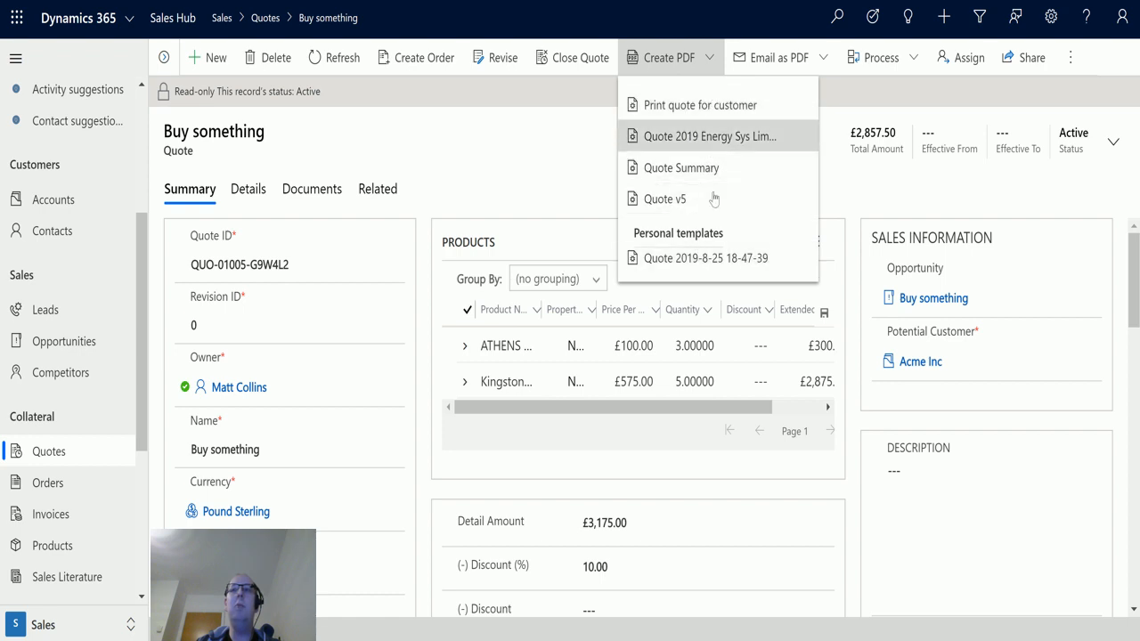
pyautogui.click(691, 107)
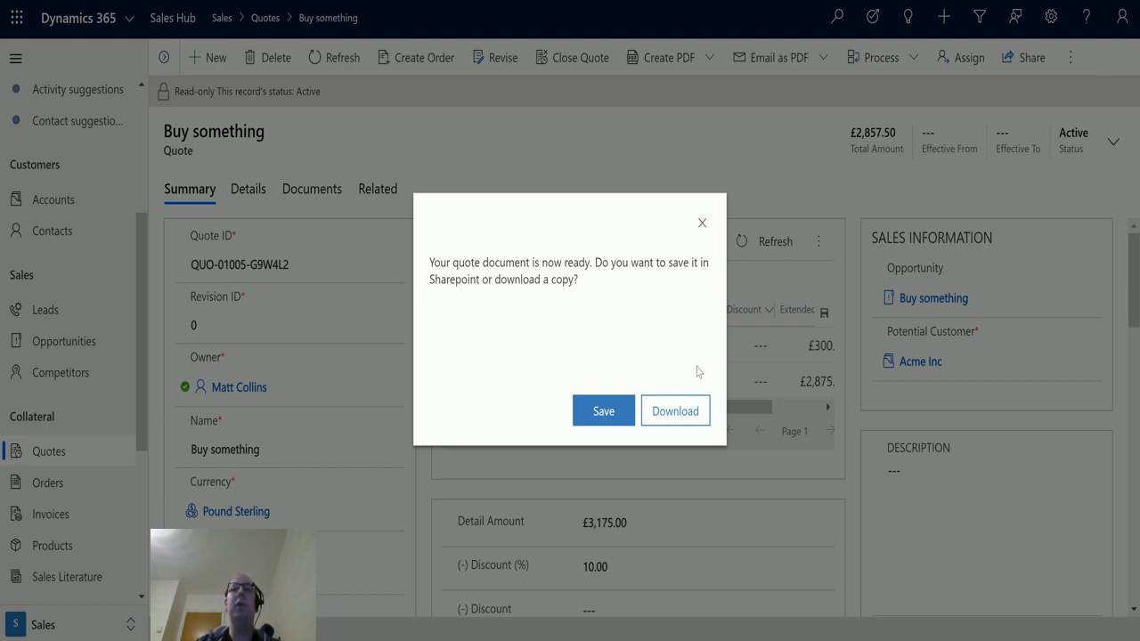
pyautogui.click(620, 420)
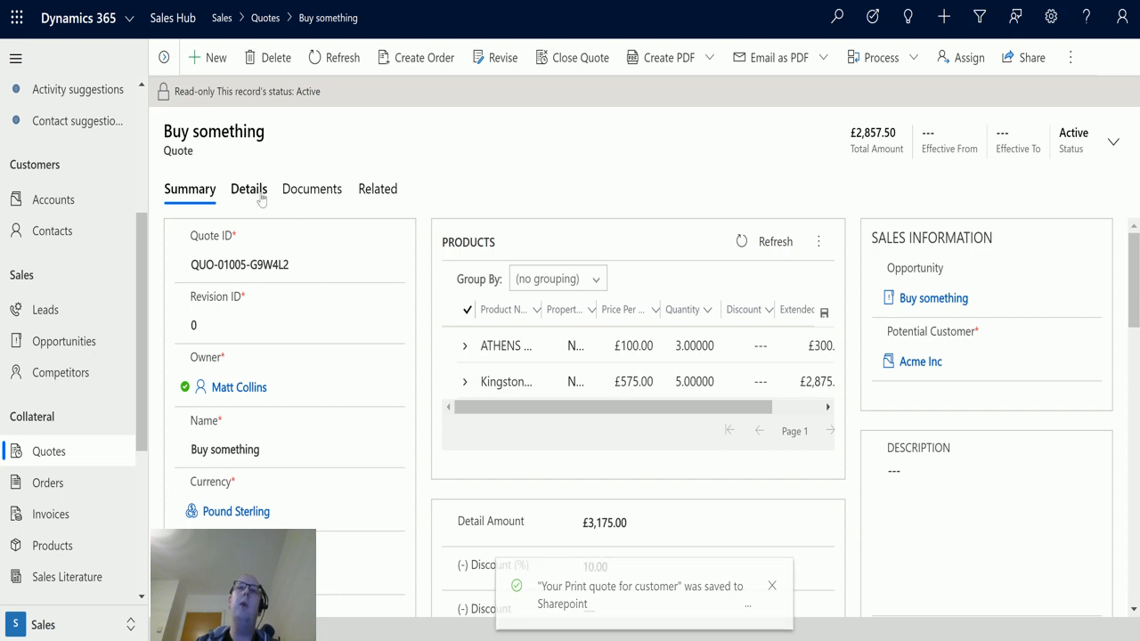
# - Open the Print quote for customer PDF from the quote's documents, close it, and return to the quote summary
pyautogui.click(312, 191)
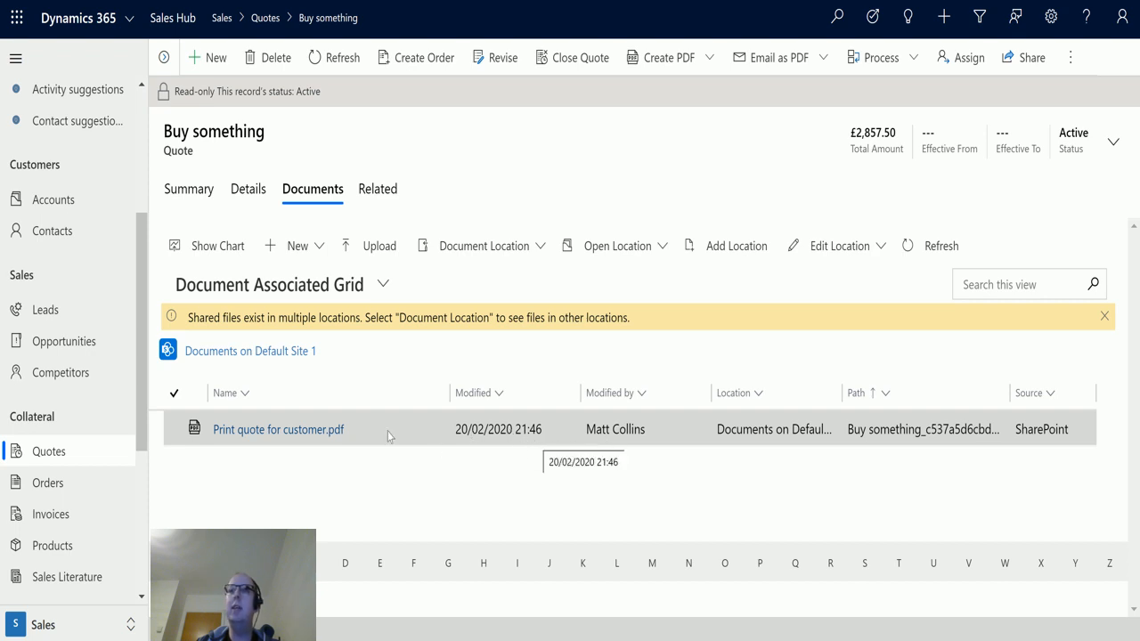
pyautogui.click(259, 432)
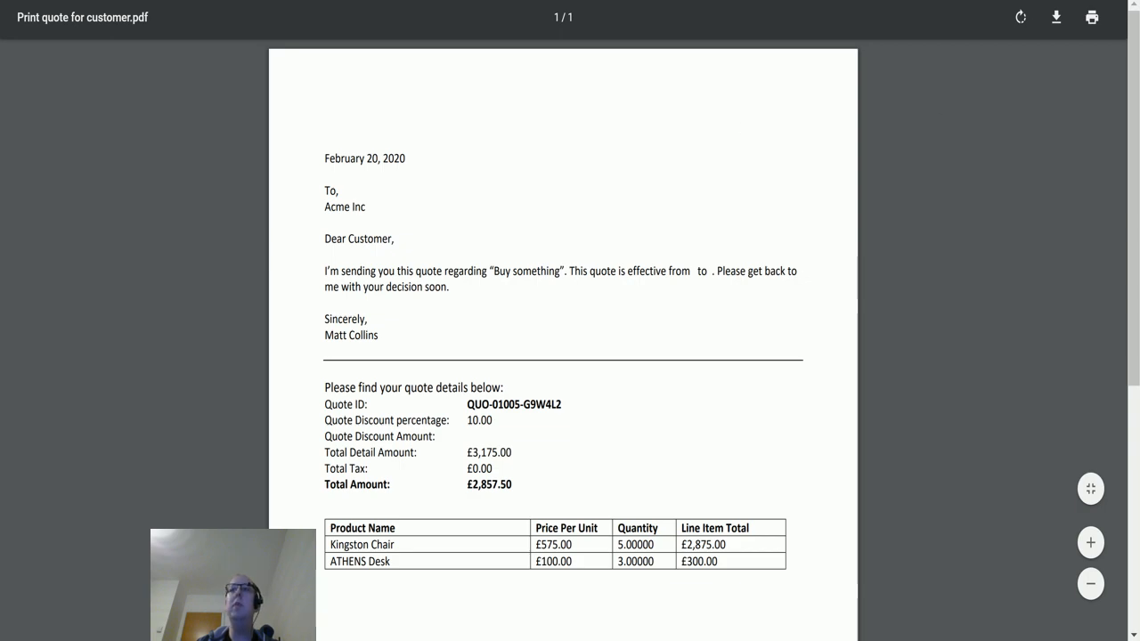
pyautogui.hotkey('ctrl', 'w')
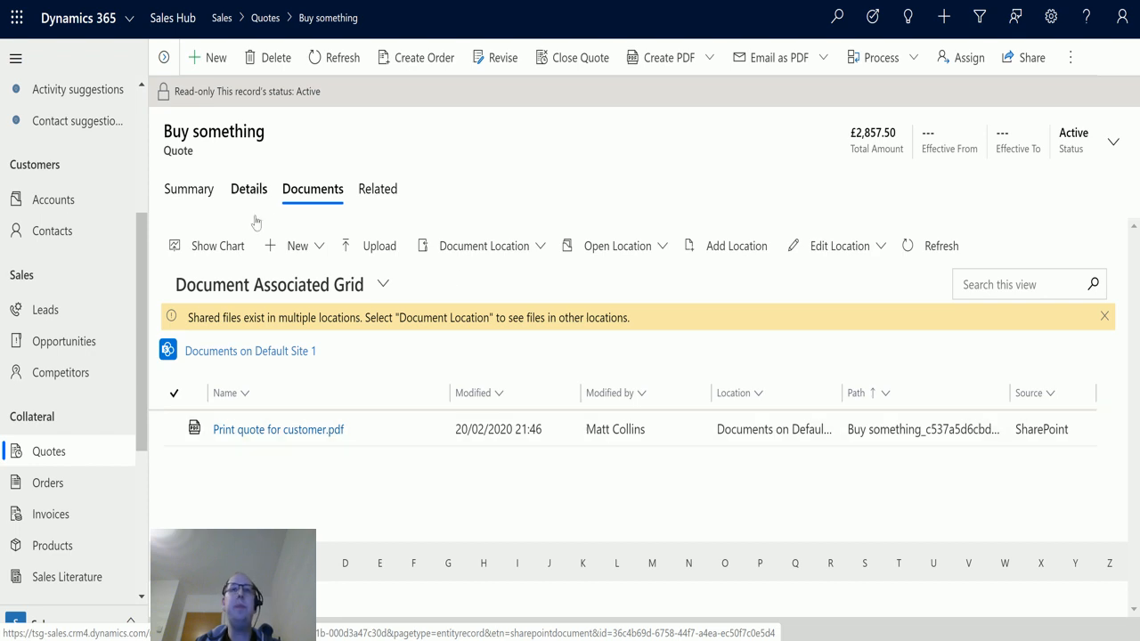
pyautogui.click(195, 204)
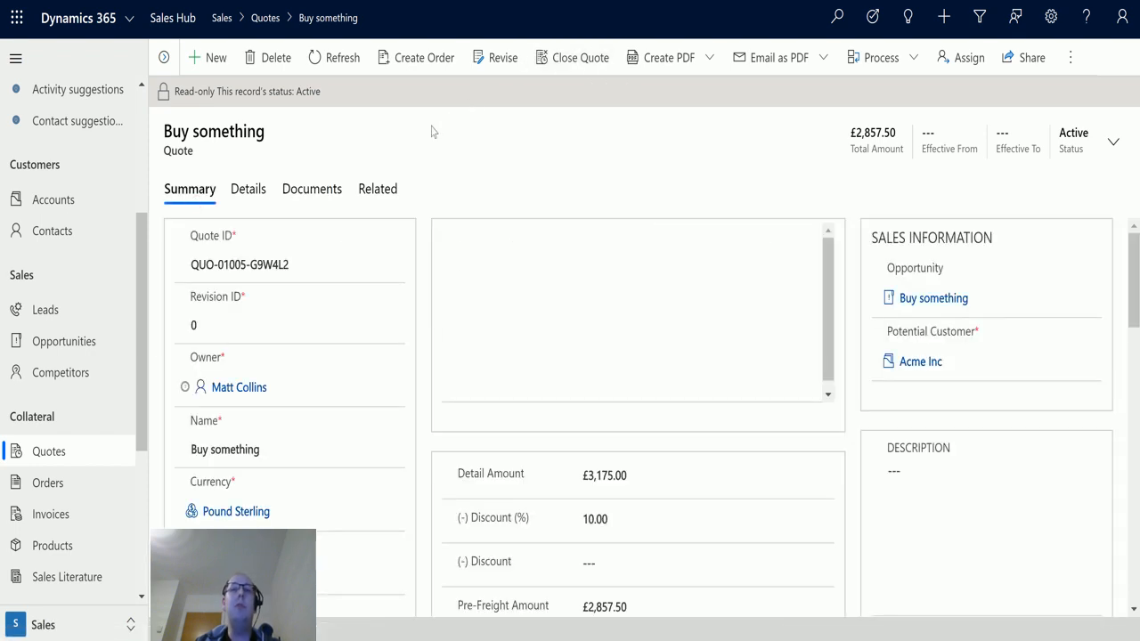